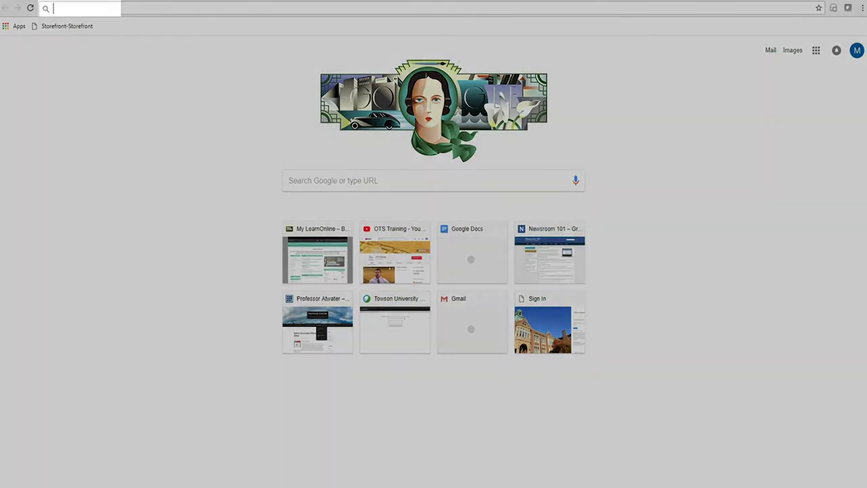
Step: Go to office.towson.edu and create a Forms for Excel file named Campus Survey in OneDrive
type("offi")
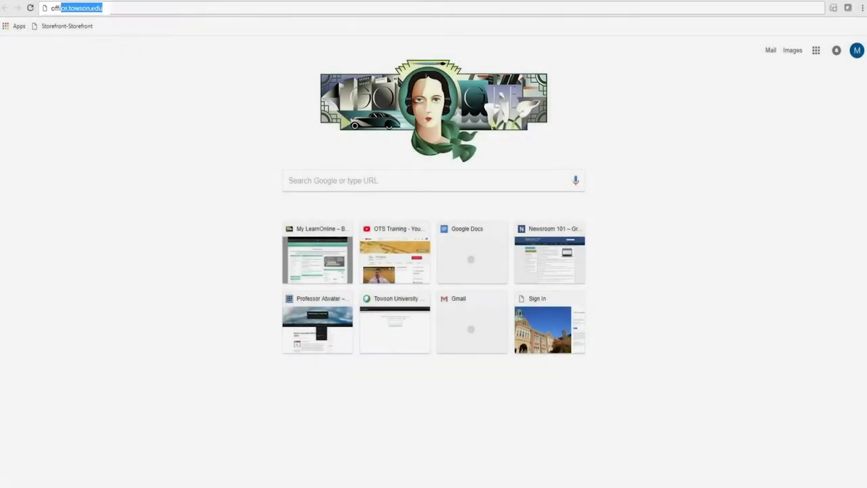
key("Return")
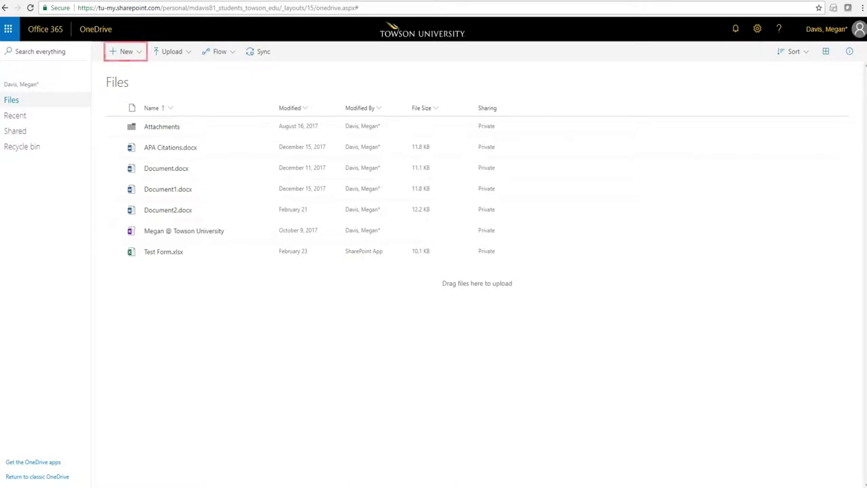
left_click(125, 52)
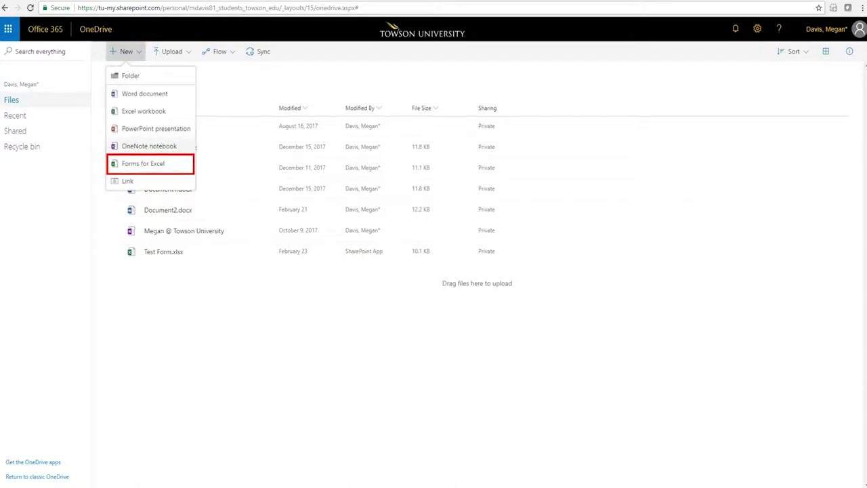
left_click(151, 163)
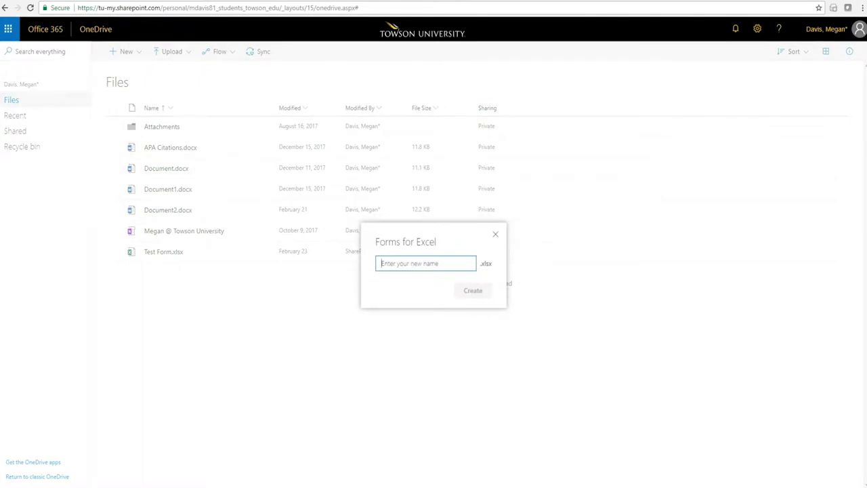
type("Campus Su")
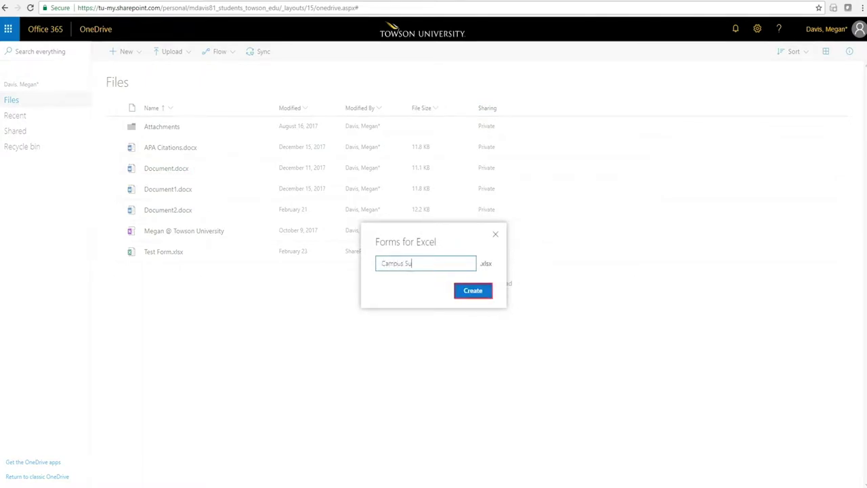
type("rvey")
key("Return")
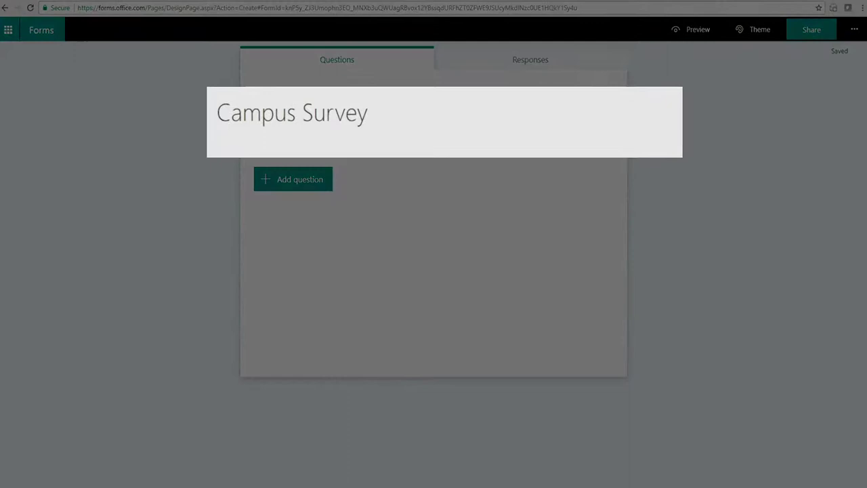
Step: Retitle the form "OTS Training Staff Survey" and add the description "Please submit your answers by March 1st. No PII Collected."
left_click(319, 106)
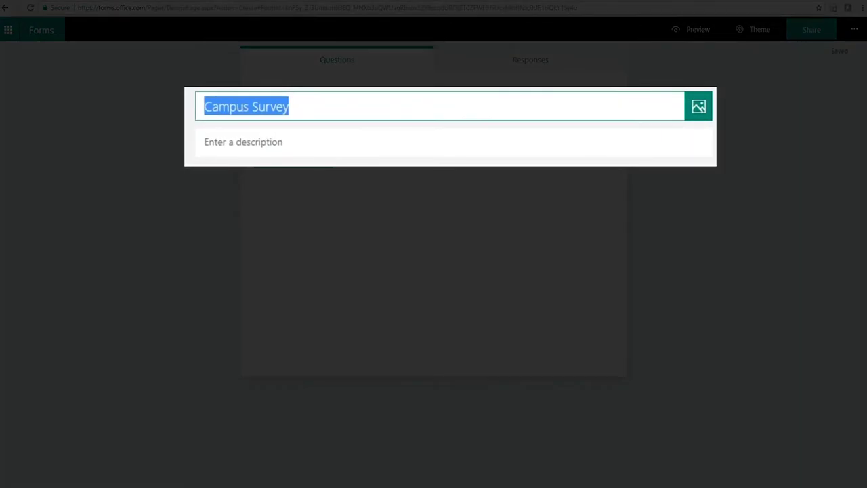
type("OTS Training Staff Survey")
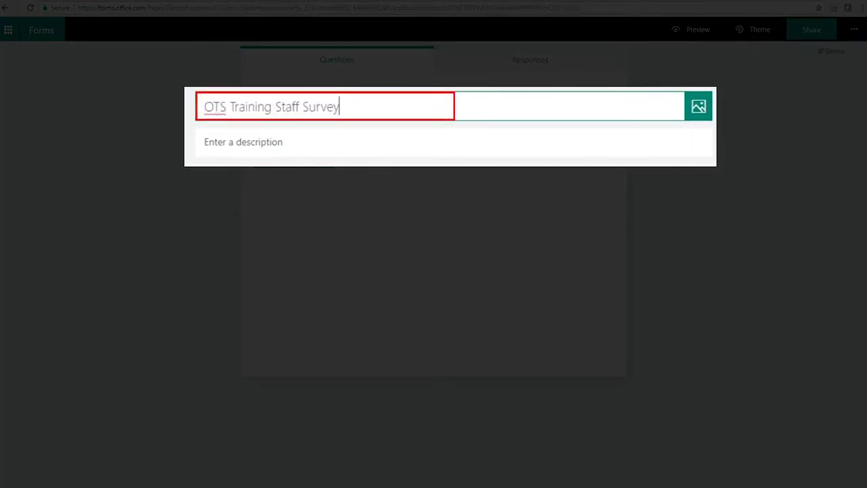
left_click(243, 142)
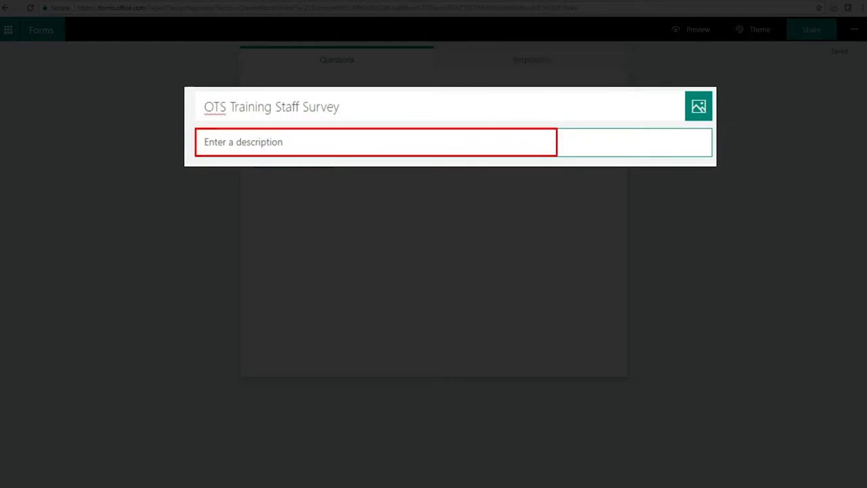
type("Please submi")
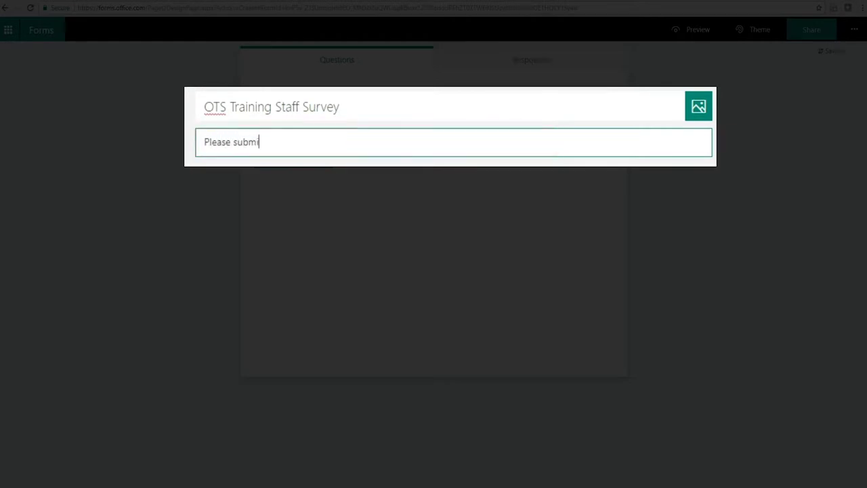
type("t your answers by March 1st. ")
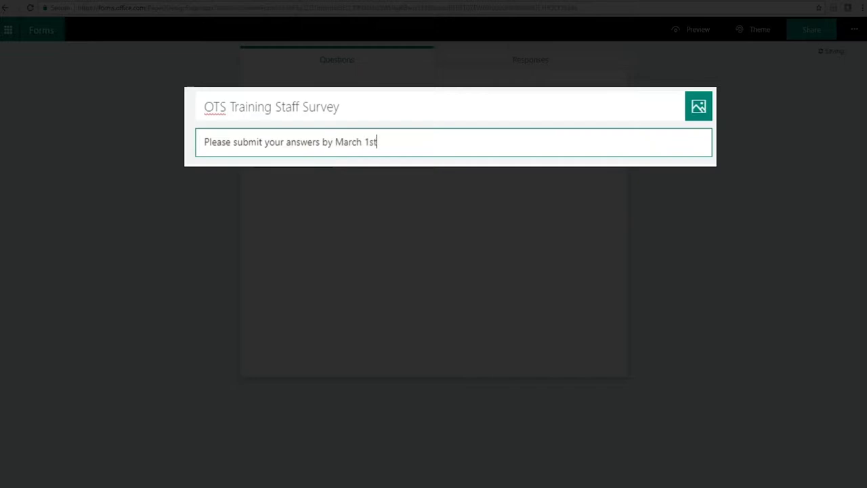
type("No PII Collected.")
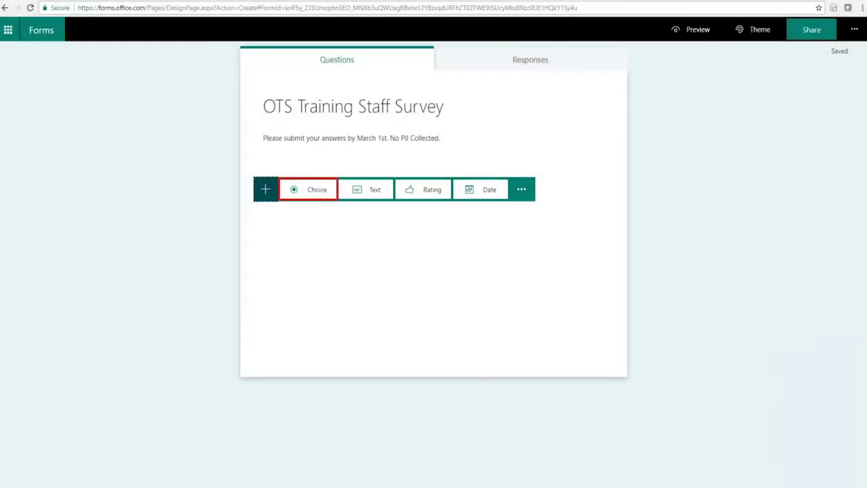
Step: Add a choice question "Where is the OTS Training office on campus?" with the options Cook Library and The Union
left_click(308, 189)
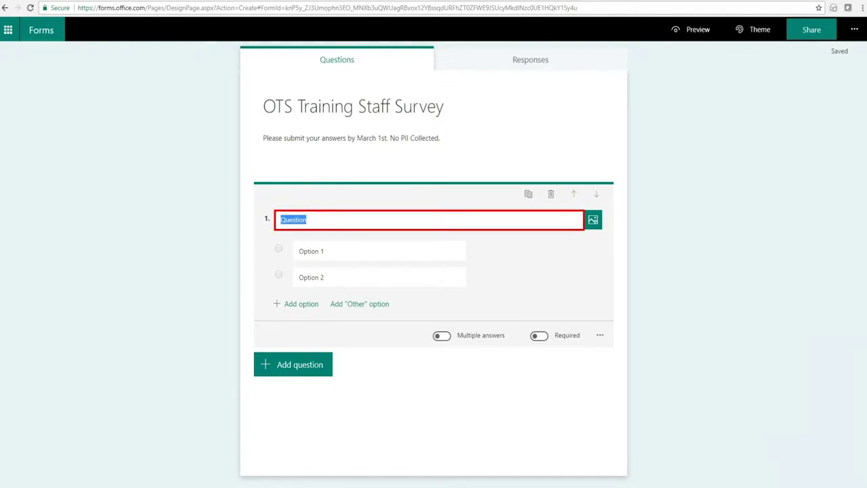
type("Where is the OTS Training office on campus?")
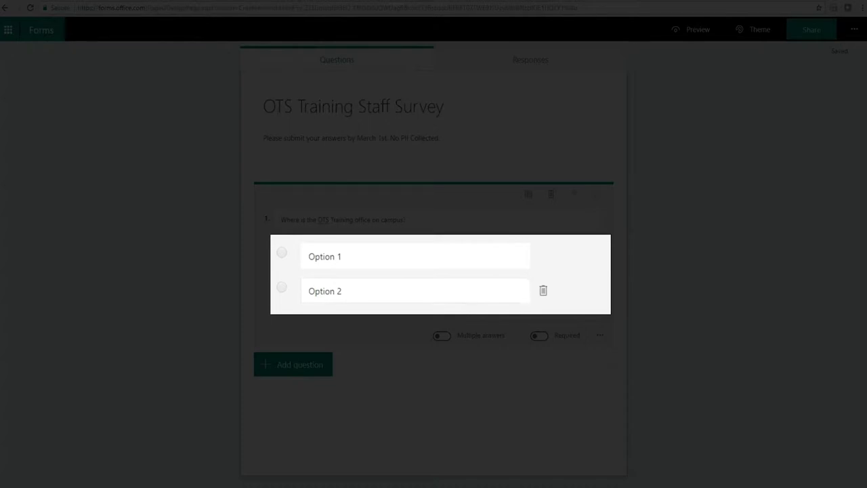
left_click(414, 256)
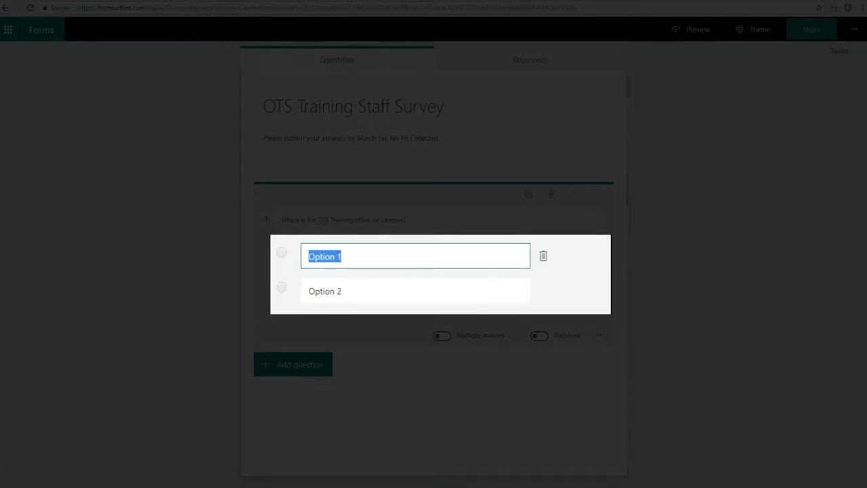
type("Cook Library")
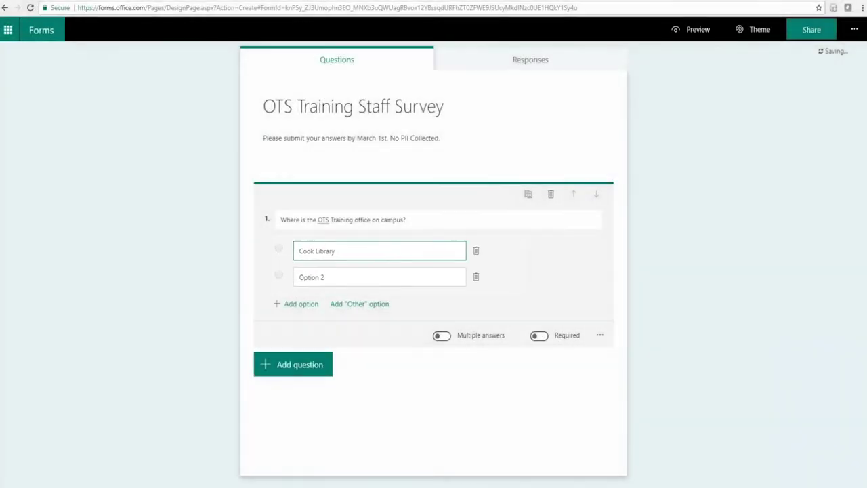
key("Tab")
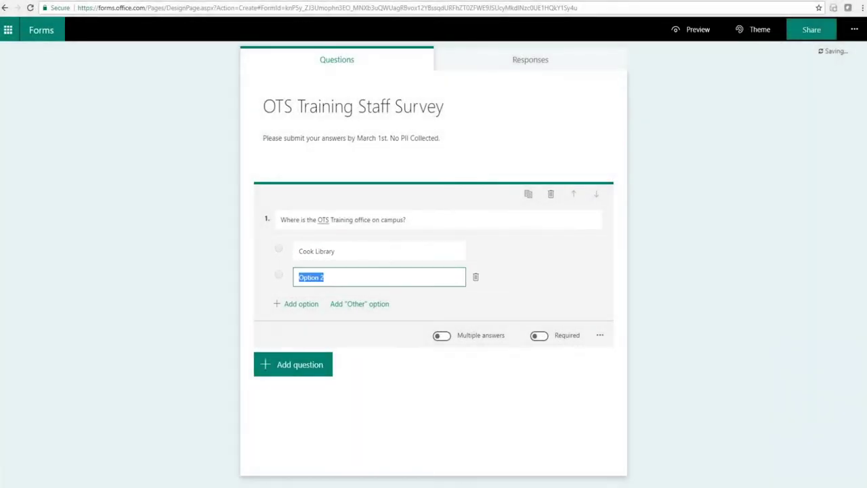
type("The Union")
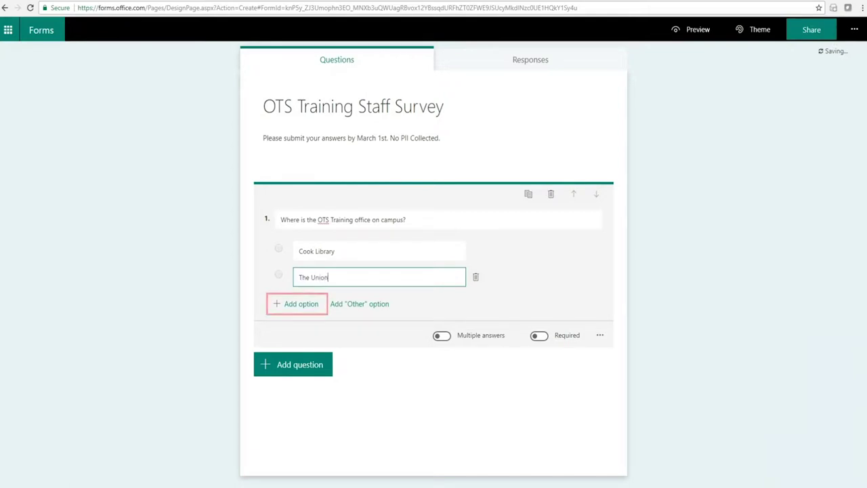
Step: Add The CLA as a third answer and an "Other" option to the office location question
left_click(296, 303)
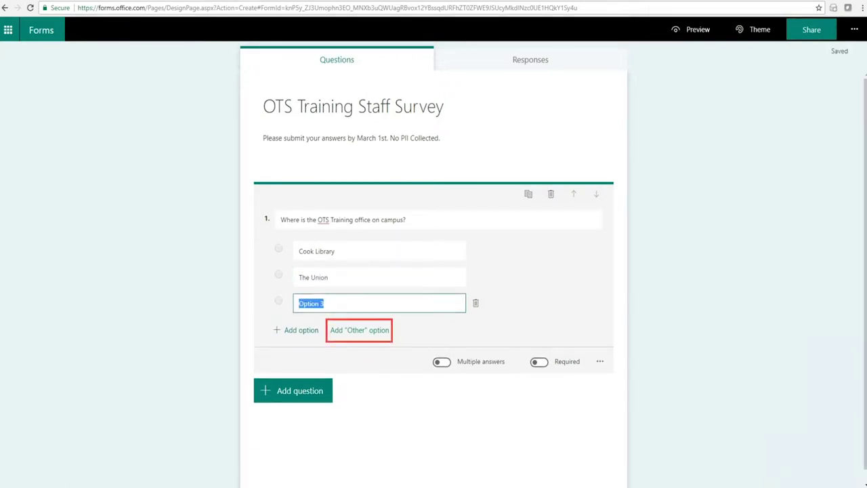
type("The CLA")
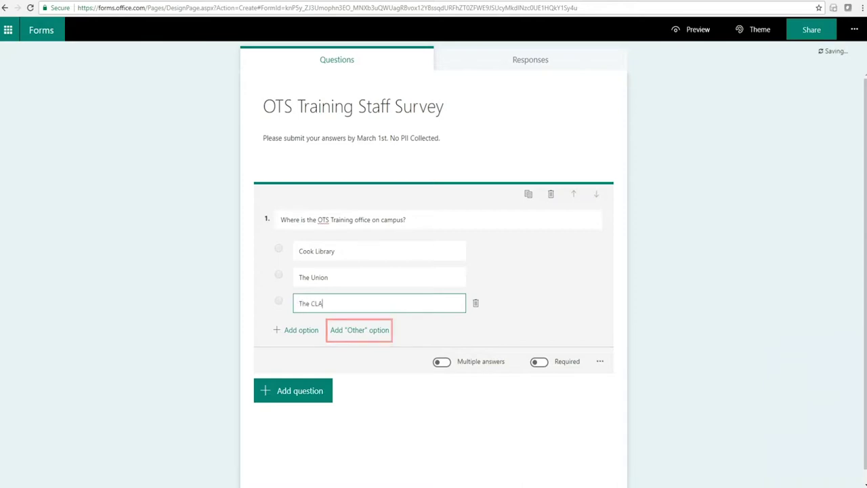
left_click(359, 330)
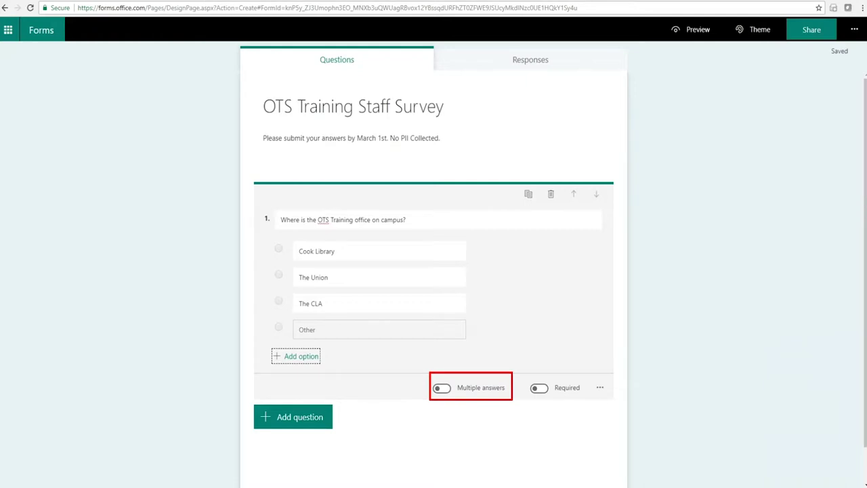
key("Tab")
key("space")
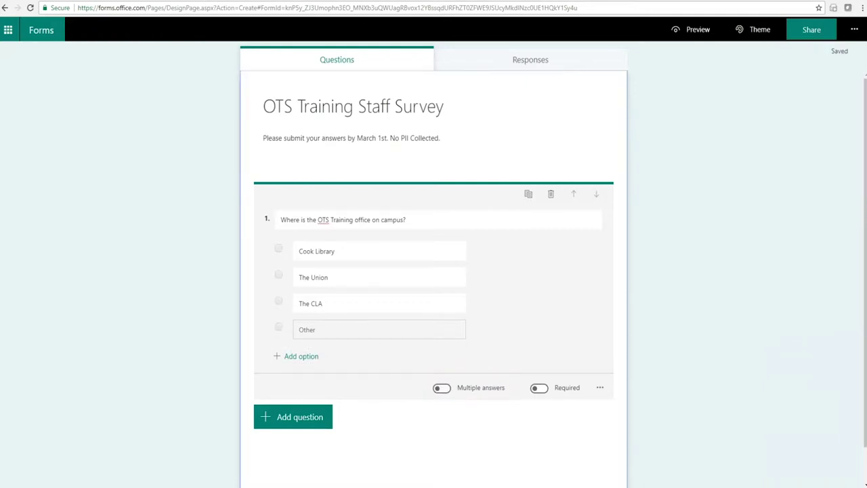
key("Escape")
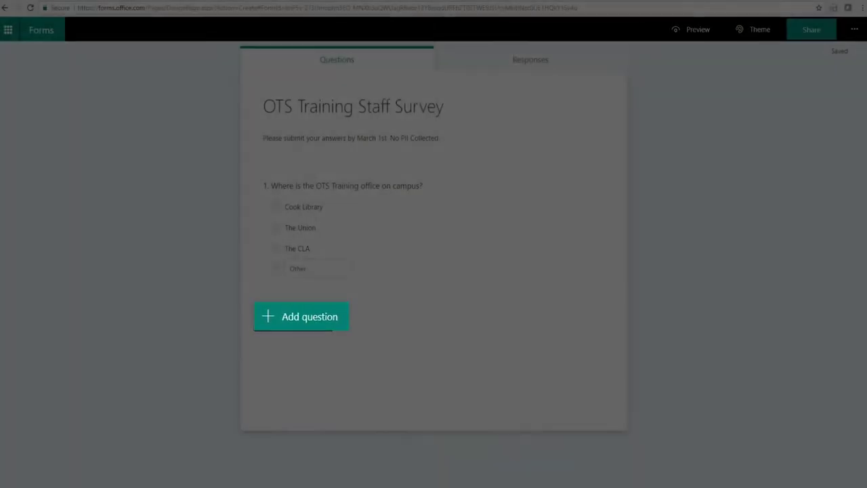
Step: Add a text question "How do you get to the OTS Training office?" that accepts a long answer
left_click(302, 316)
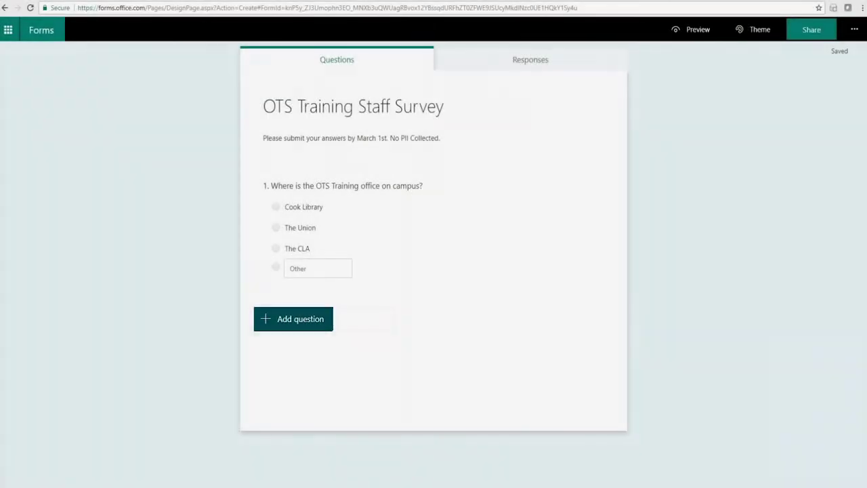
left_click(366, 319)
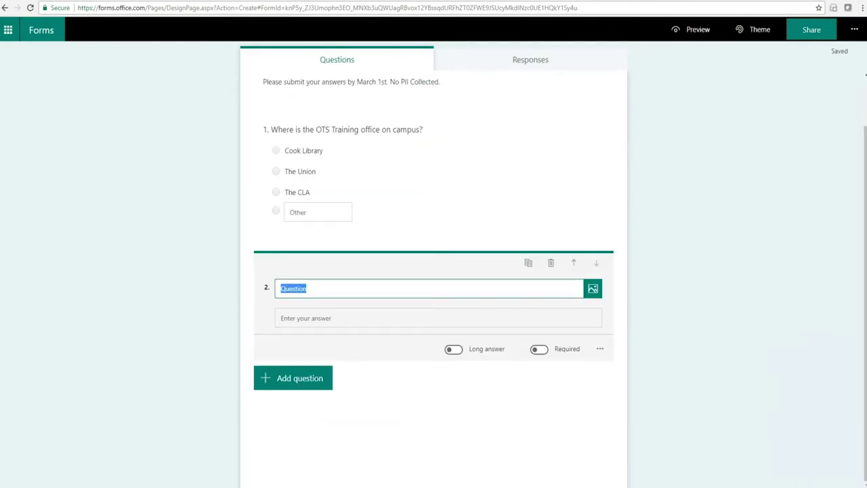
left_click(453, 349)
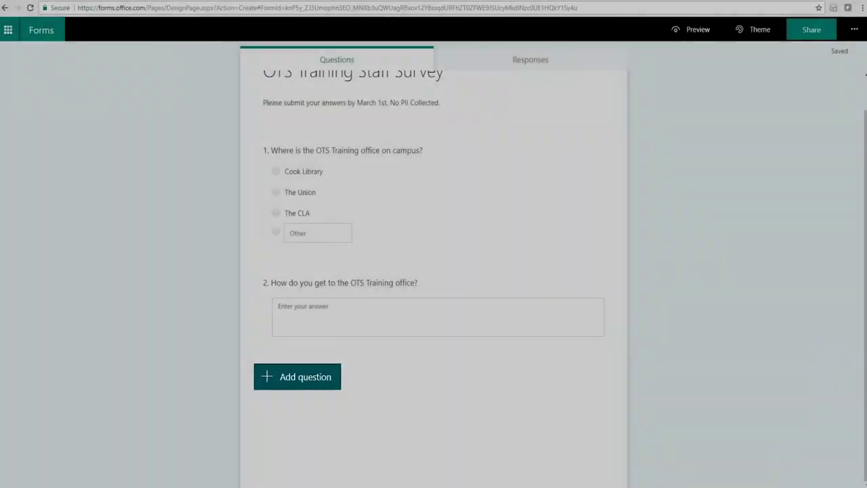
Step: Add a rating question "How helpful is OTS Training?" with 6 levels and the Number symbol
left_click(300, 375)
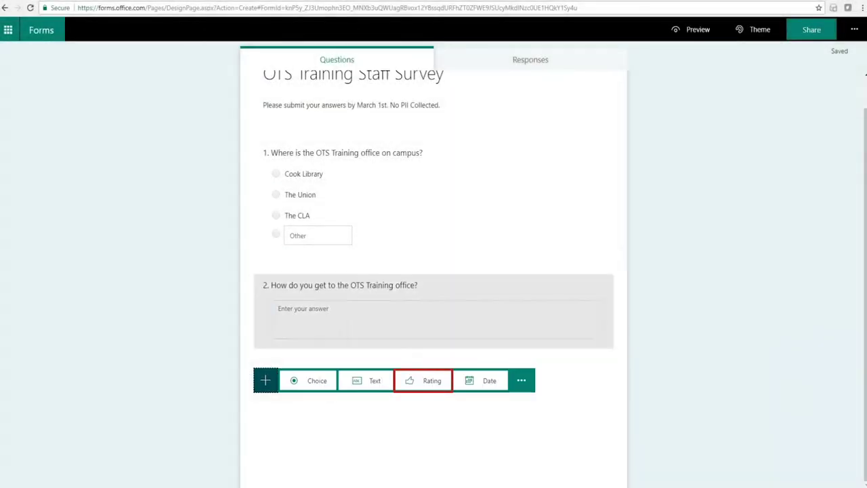
left_click(422, 380)
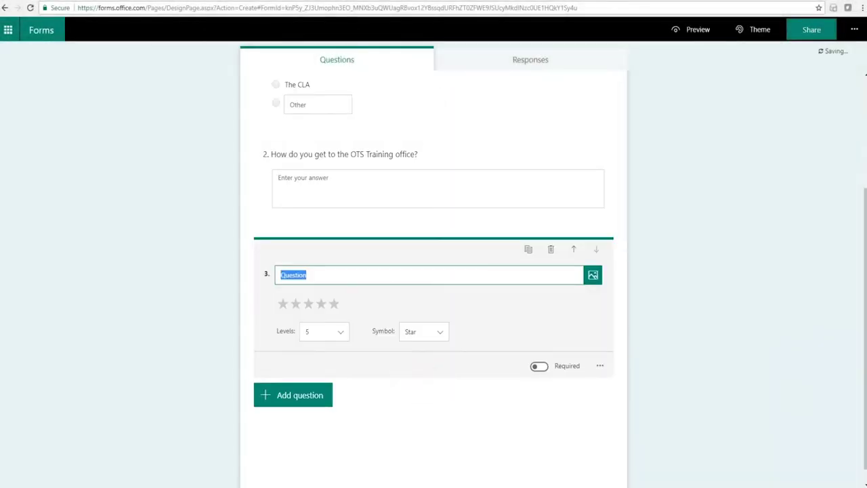
type("How helpful is OTS Training?")
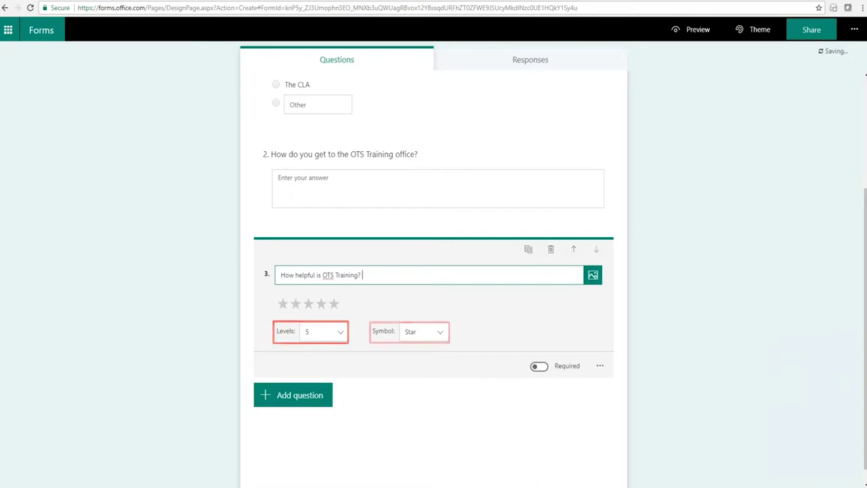
left_click(324, 331)
left_click(319, 424)
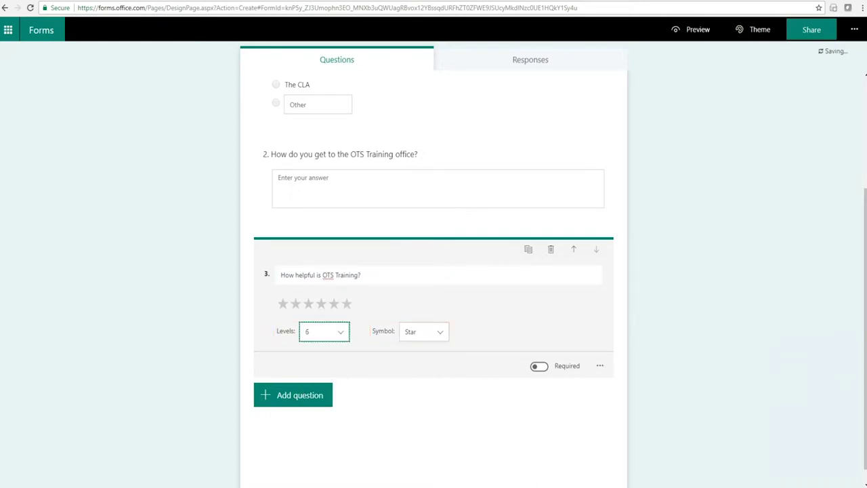
left_click(424, 332)
left_click(422, 350)
scroll(434, 271, "up", 1)
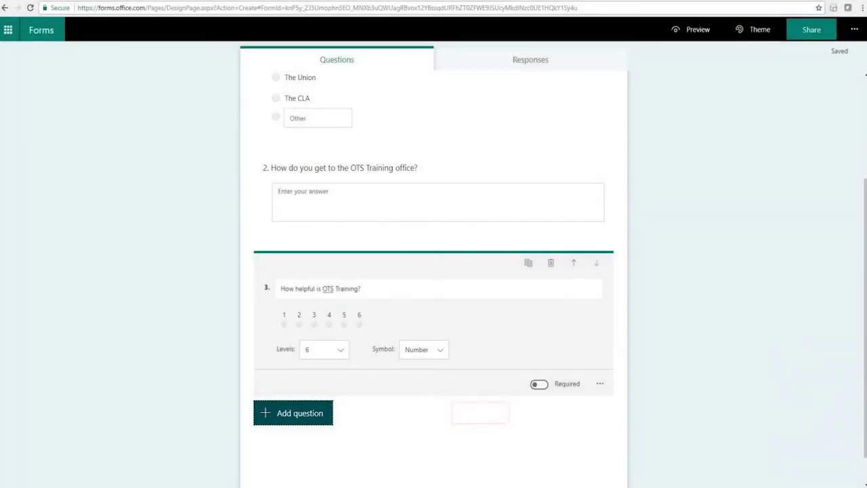
Step: Add a date question "When was OTS Training established?" below the rating question
left_click(303, 411)
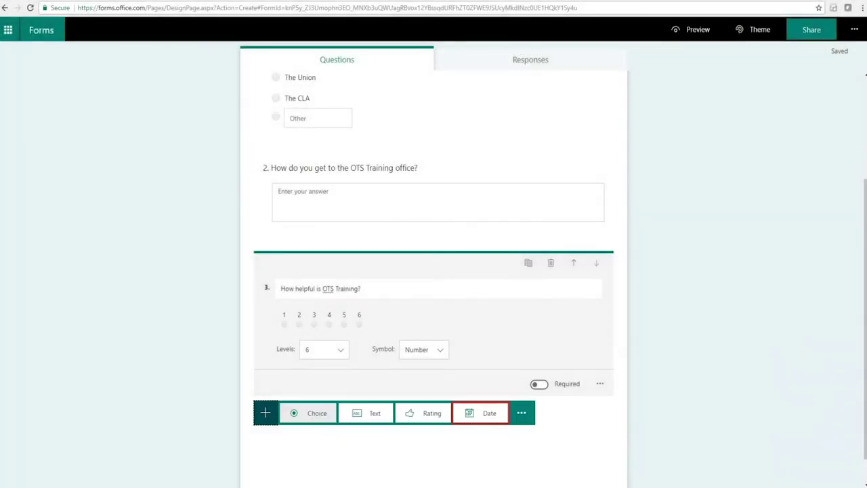
key("Return")
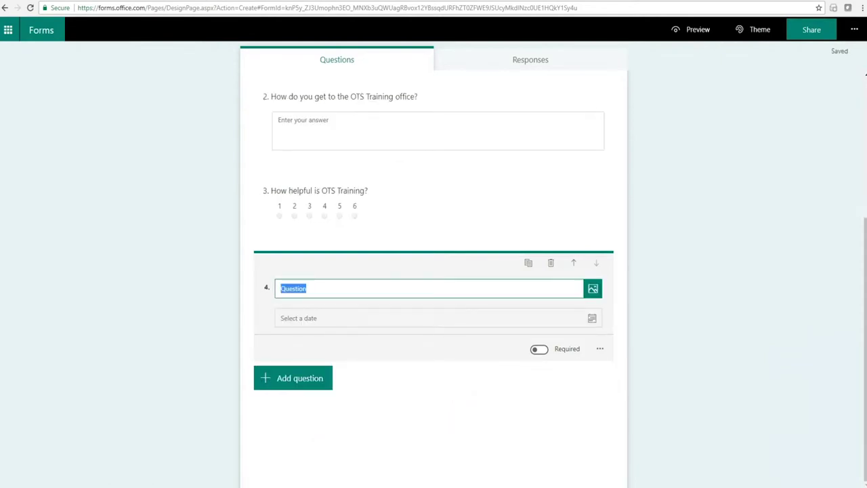
type("When was OTS Training established?")
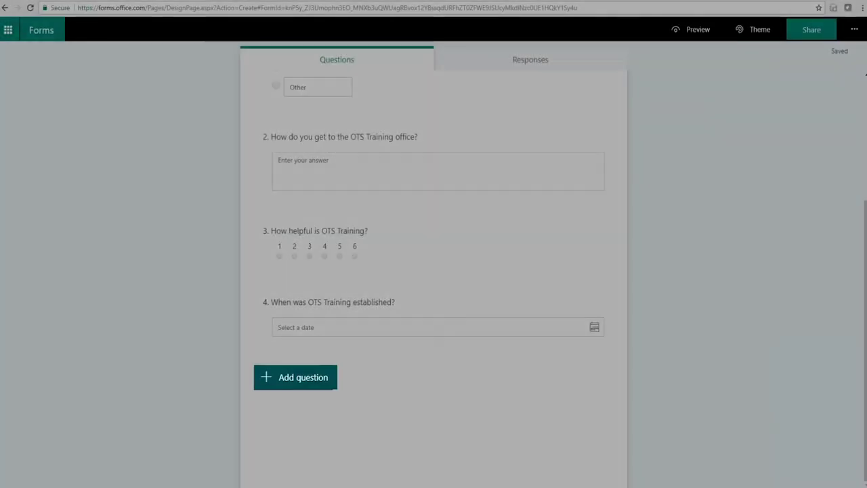
Step: Add a ranking question "Which OTS Training video series do you watch most?" ordering Computer Therapy, Five Questions With..., Software Sessions and How-To
left_click(295, 376)
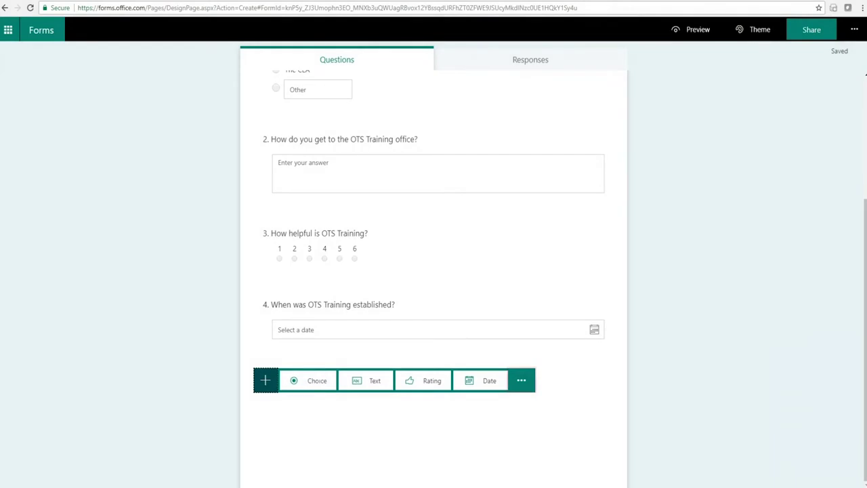
left_click(520, 379)
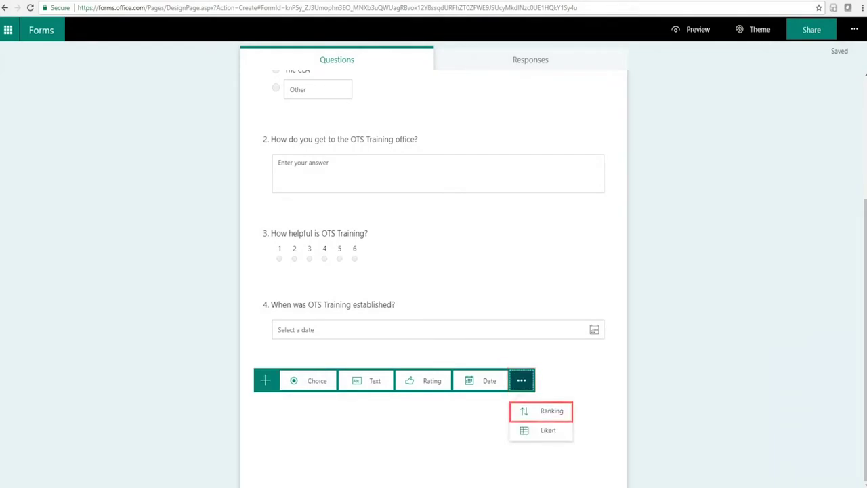
left_click(541, 410)
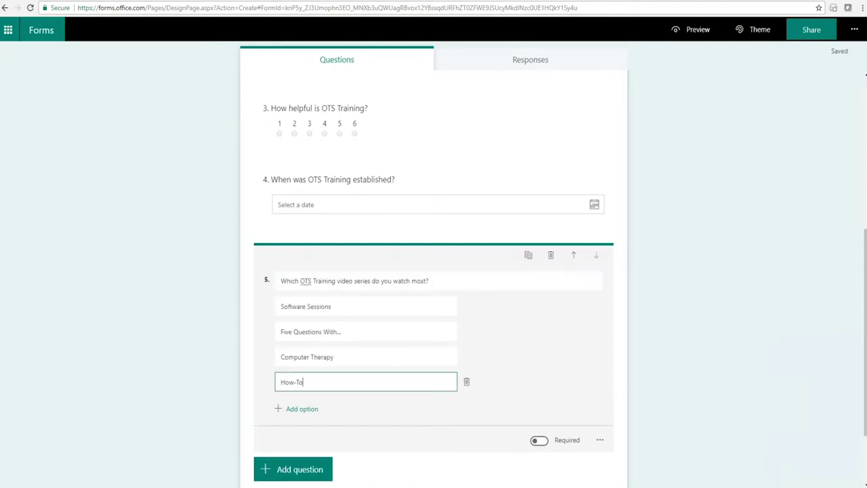
left_click(308, 356)
left_click_drag(308, 357, 321, 305)
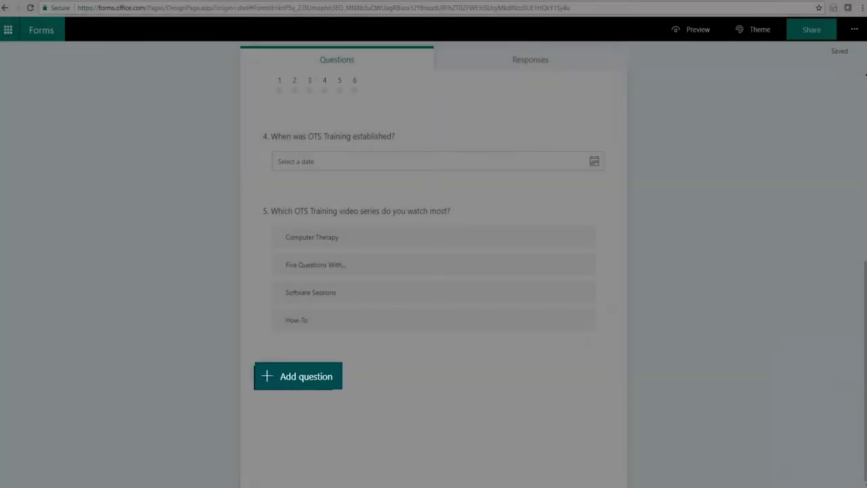
Step: Add a Likert question "Please answer the following statements by clicking on the option that best suits your view."
left_click(298, 376)
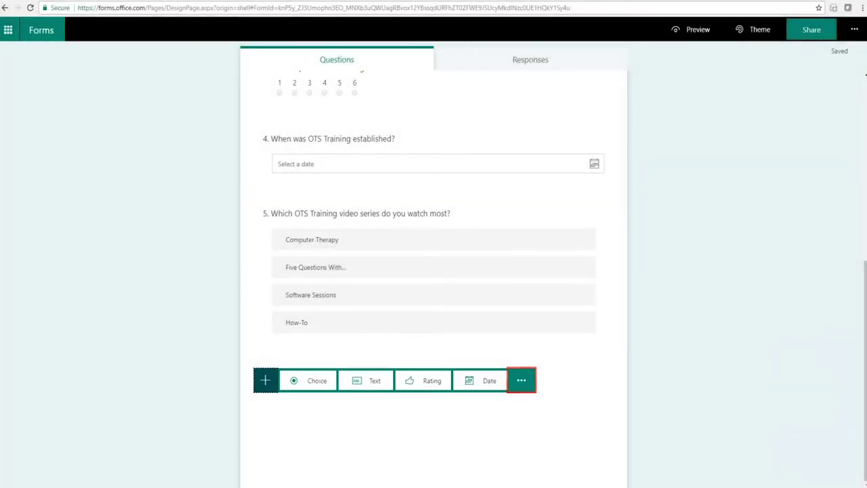
left_click(520, 380)
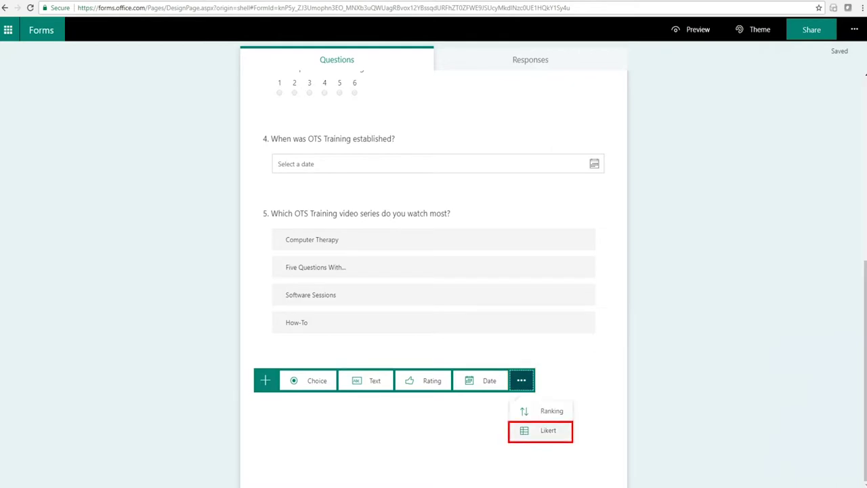
left_click(541, 430)
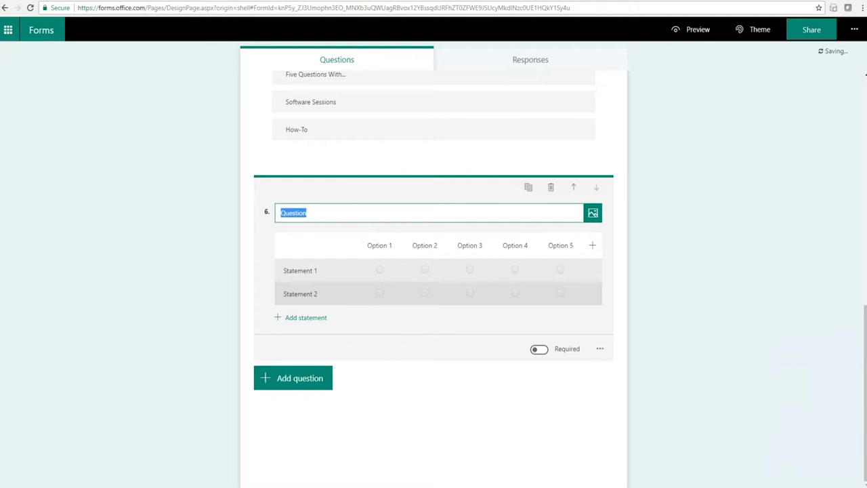
type("Please answer the following statements by clicking on the option that best suits your view.")
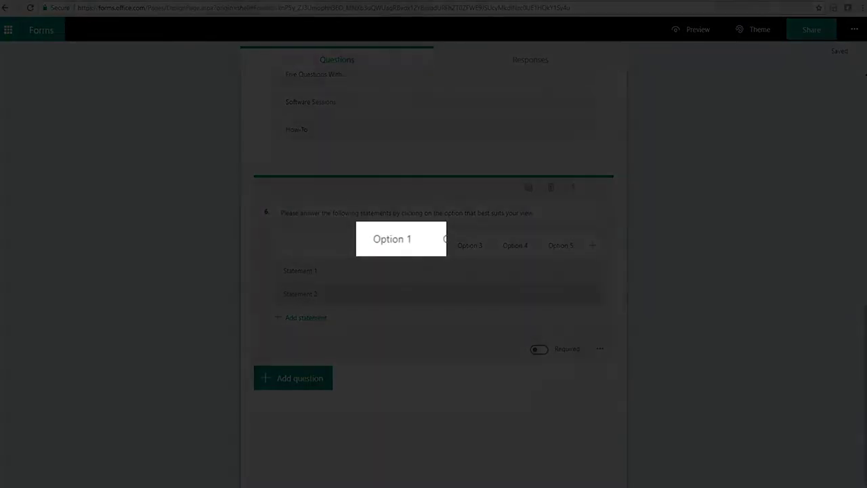
Step: Label the Likert options Strongly Disagree, Disagree, Neutral, Agree and Strongly Agree, and delete the Neutral option
left_click(379, 245)
type("Strongly Disagree")
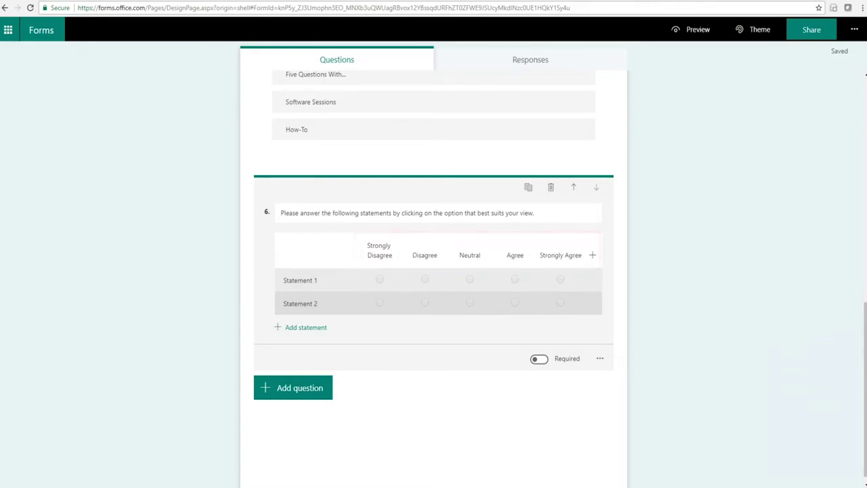
left_click(469, 255)
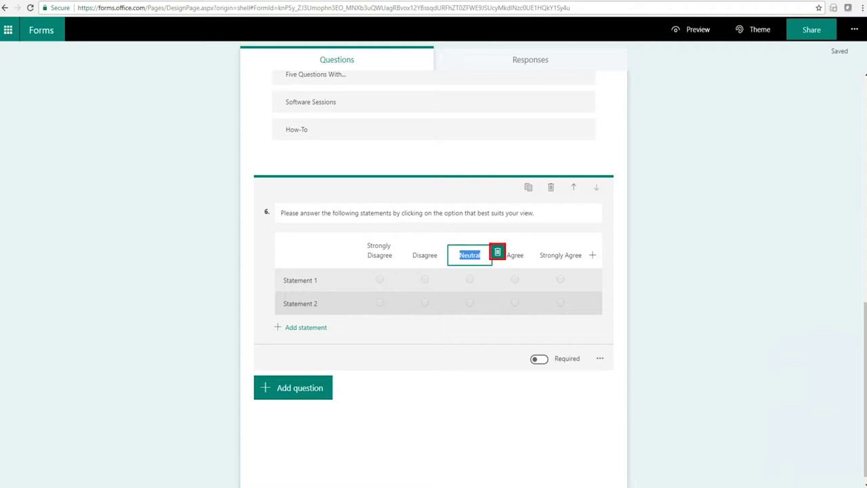
left_click(497, 251)
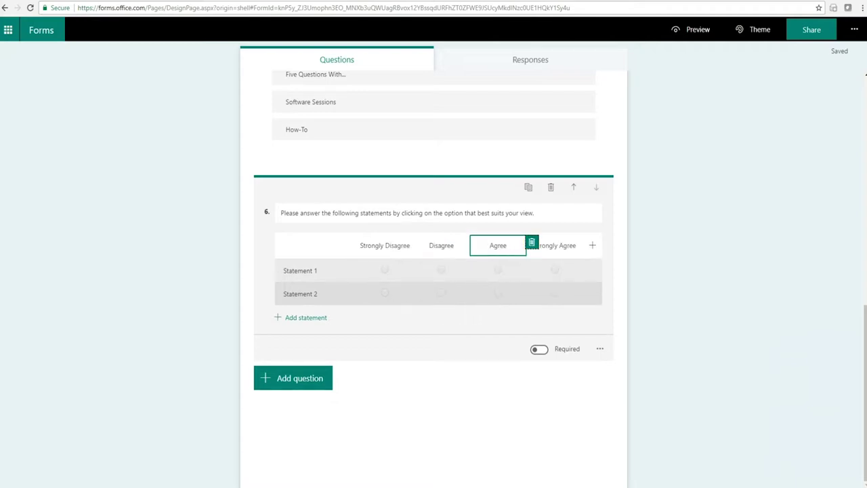
Step: Enter the Likert statements "The workshop provided useful information." and "I will register for future workshops."
left_click(316, 270)
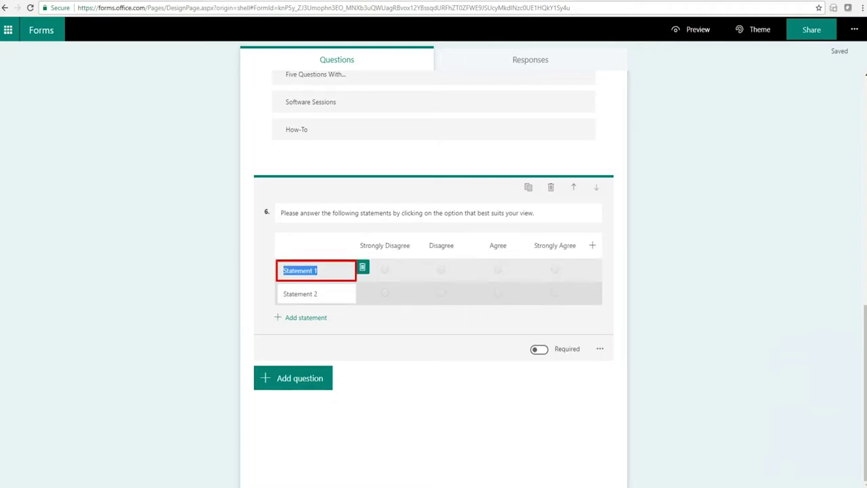
type("The workshop provided useful information.")
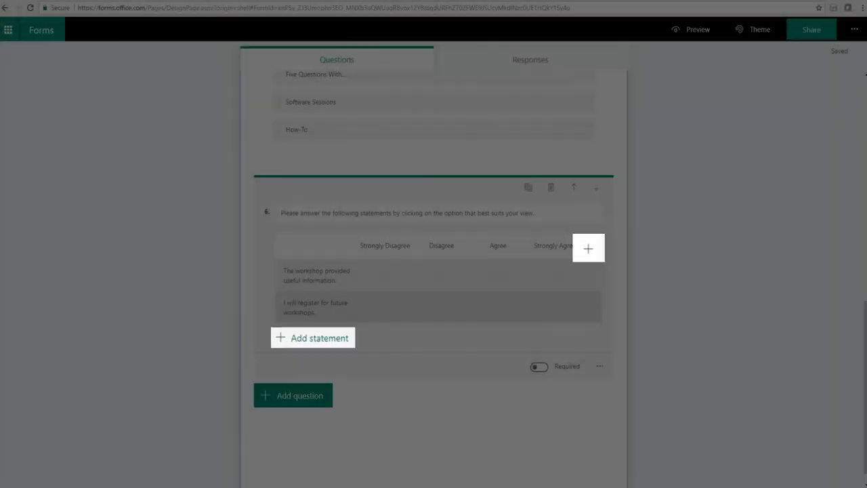
left_click(312, 337)
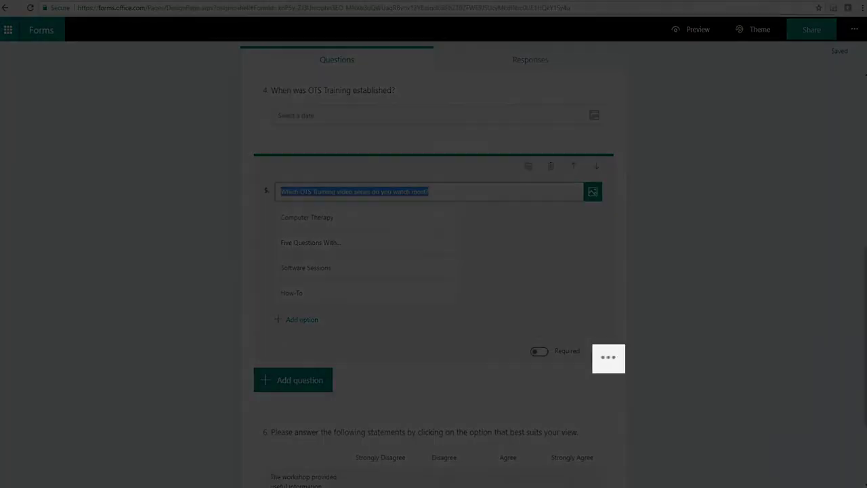
Step: Add the subtitle "Re-arrange the options from most to least watched." to the video series ranking question
left_click(599, 350)
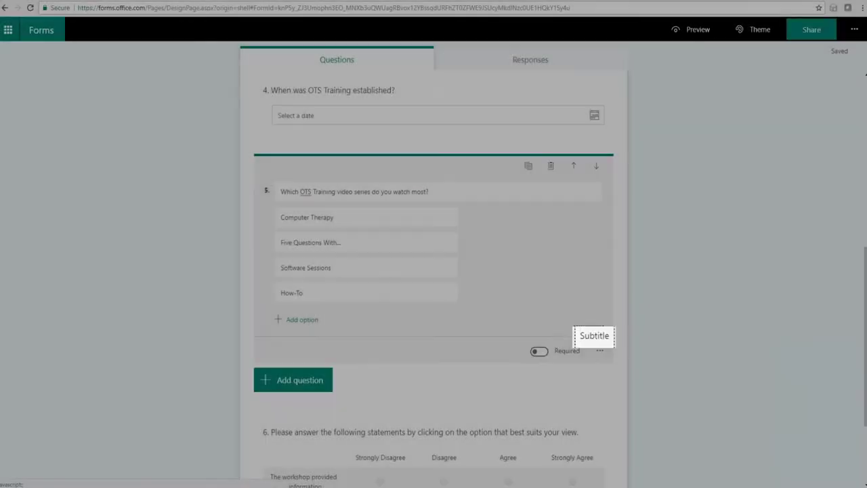
left_click(594, 335)
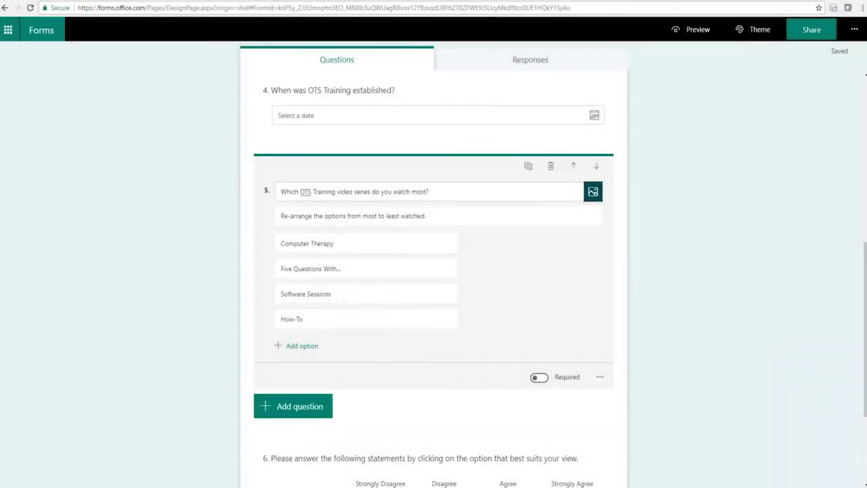
Step: Insert the TU Towson University logo image from OneDrive into the video series question and make the question required
left_click(592, 191)
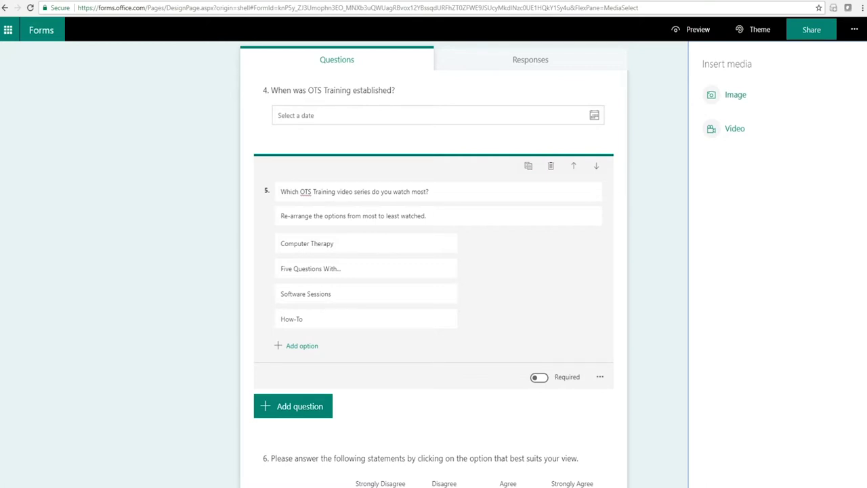
left_click(735, 95)
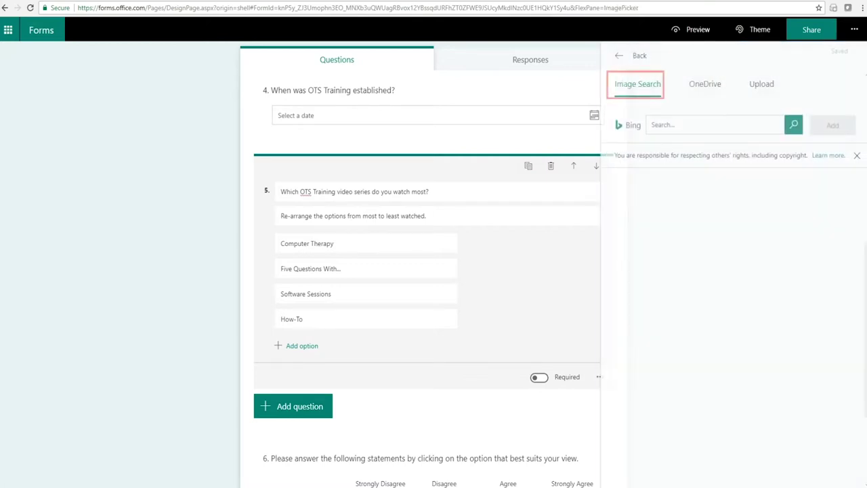
left_click(701, 83)
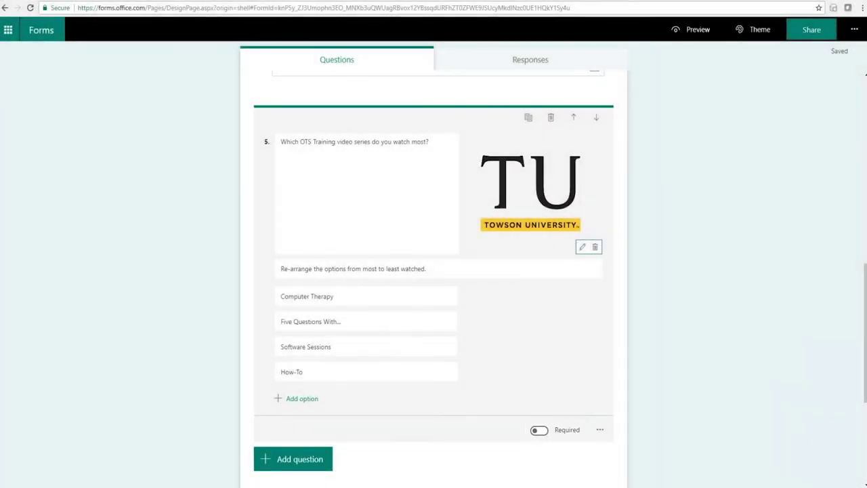
left_click(539, 429)
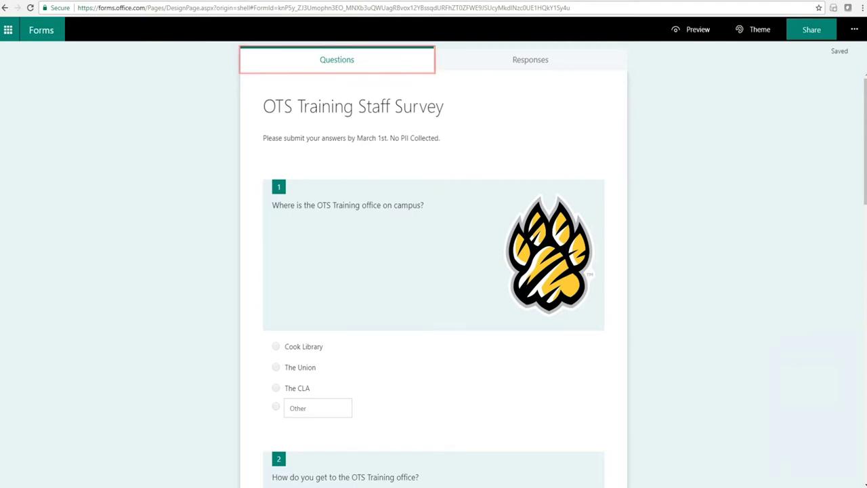
Step: Duplicate the office location question and delete the copy
left_click(348, 205)
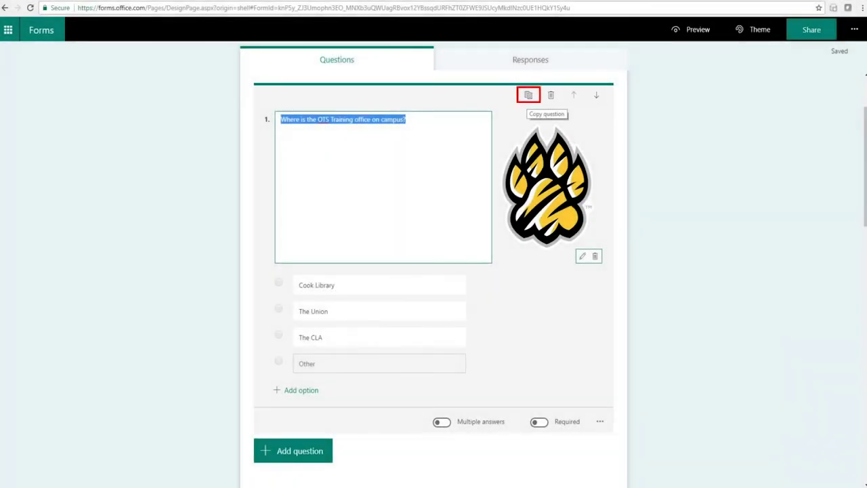
left_click(528, 95)
left_click(528, 95)
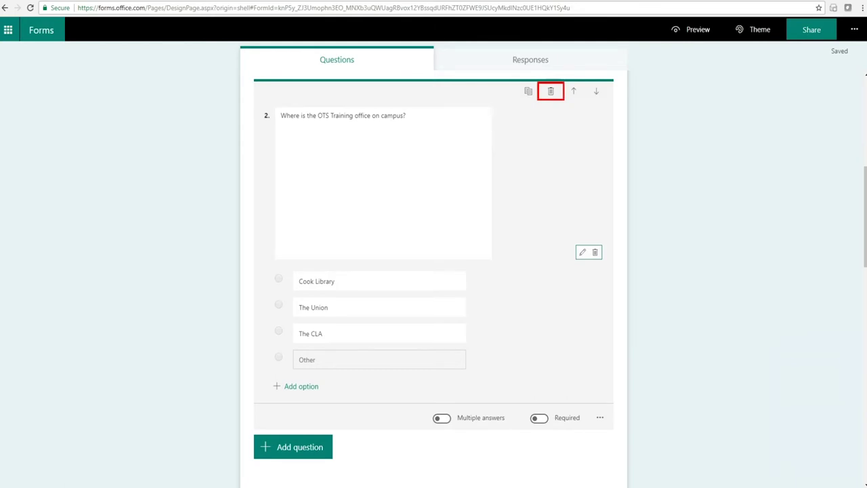
left_click(550, 91)
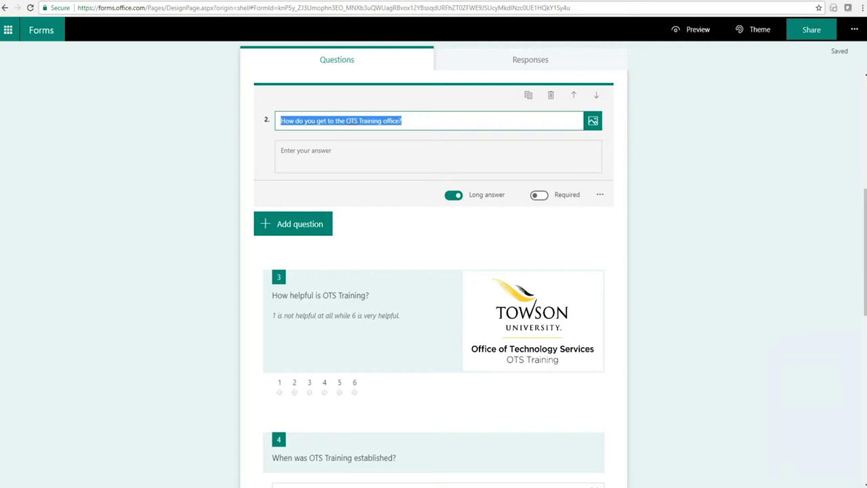
Step: Move the "How do you get to the OTS Training office?" question down one position and back up
left_click(595, 95)
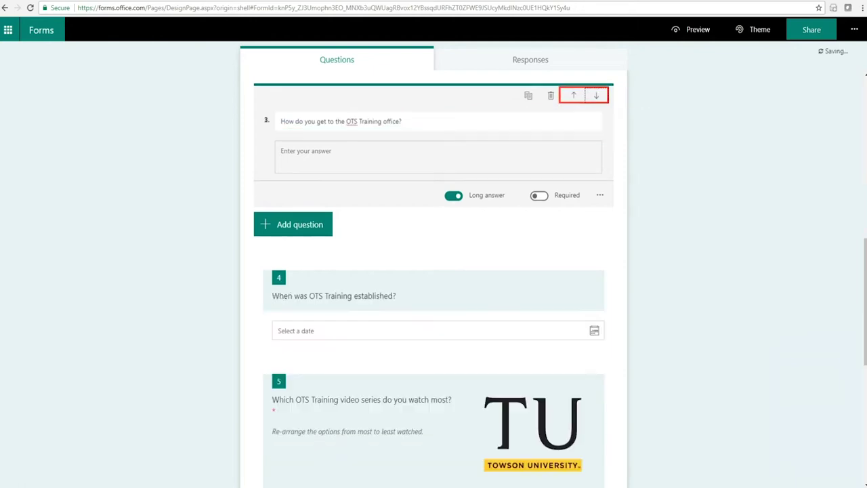
left_click(573, 95)
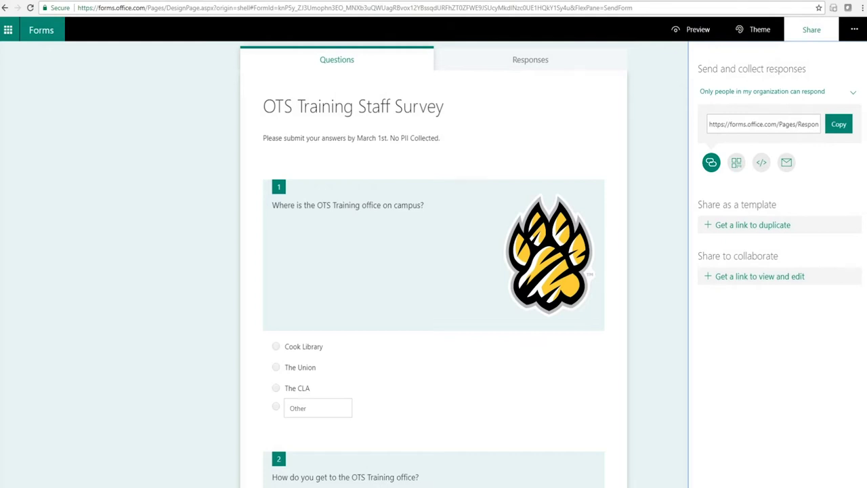
Step: Limit responses to only people in the organization and view the QR code, embed code and email sharing options
left_click(778, 91)
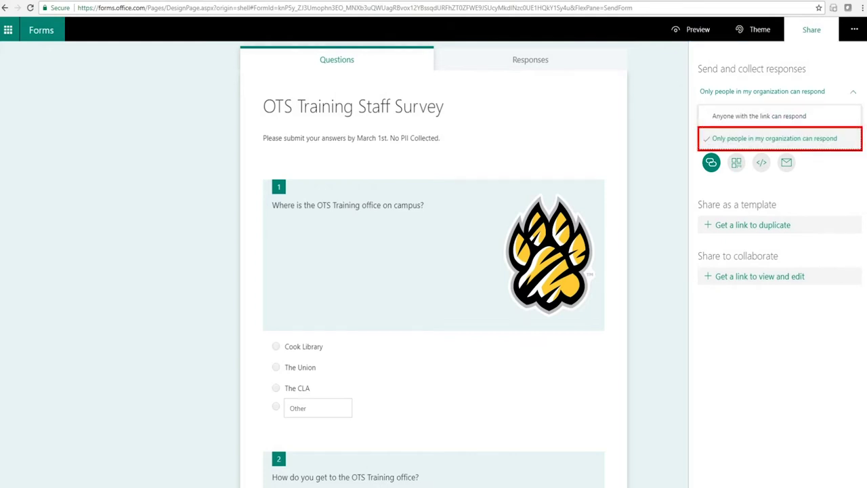
left_click(774, 138)
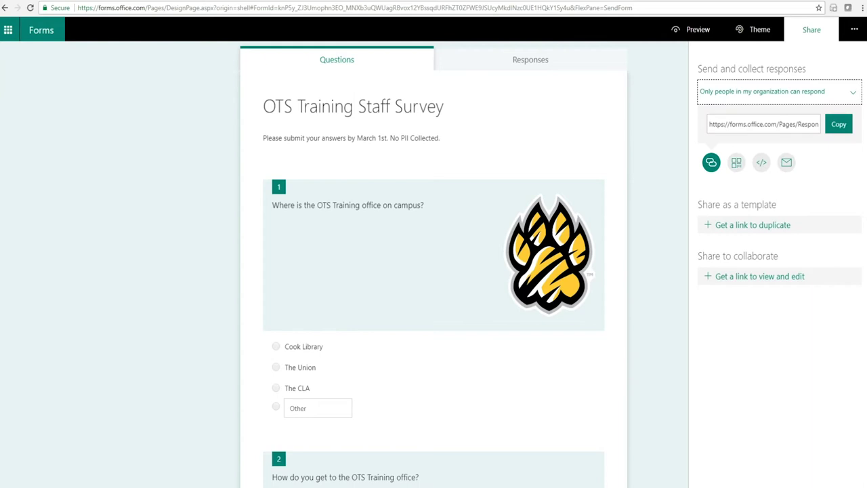
left_click(736, 161)
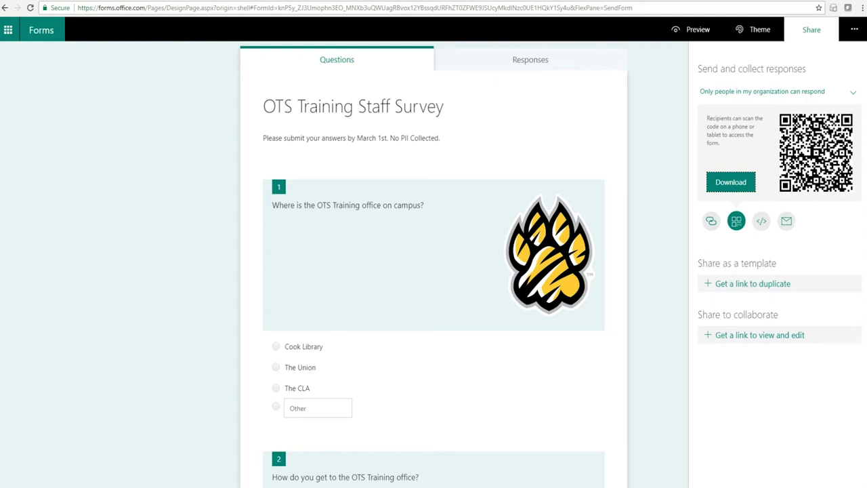
left_click(761, 221)
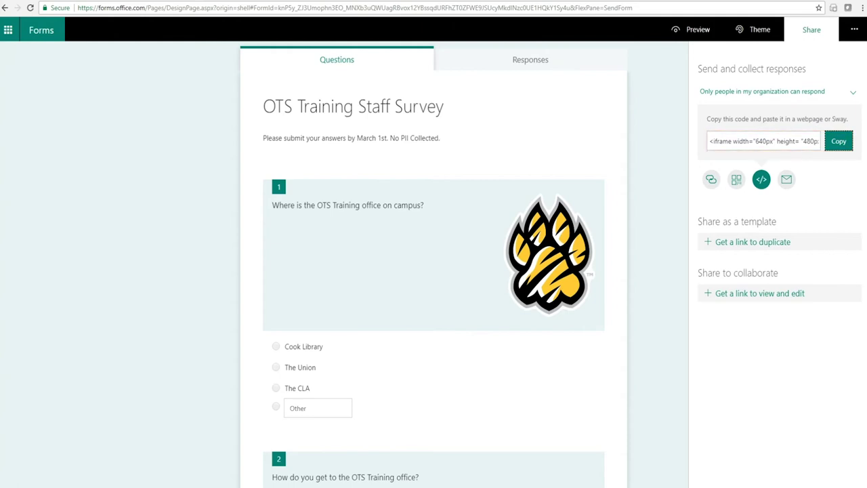
left_click(785, 178)
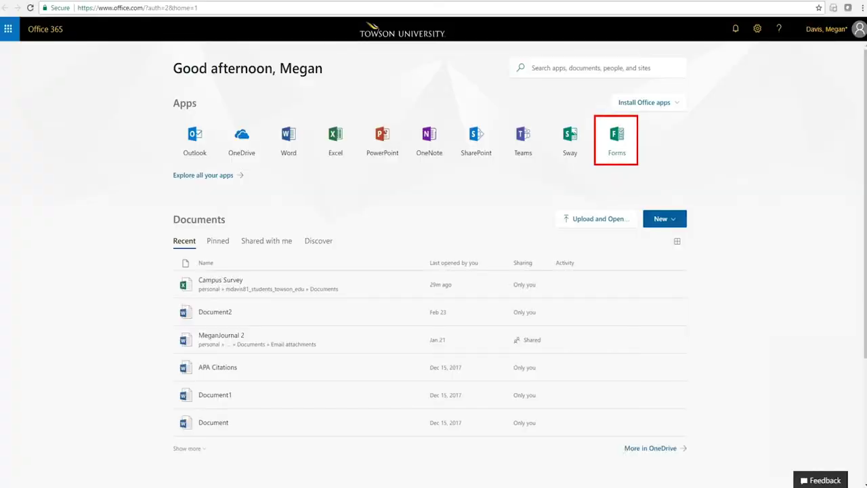
Step: Open the OTS Training Staff Survey in Forms from the Office 365 home page and display its responses
left_click(615, 141)
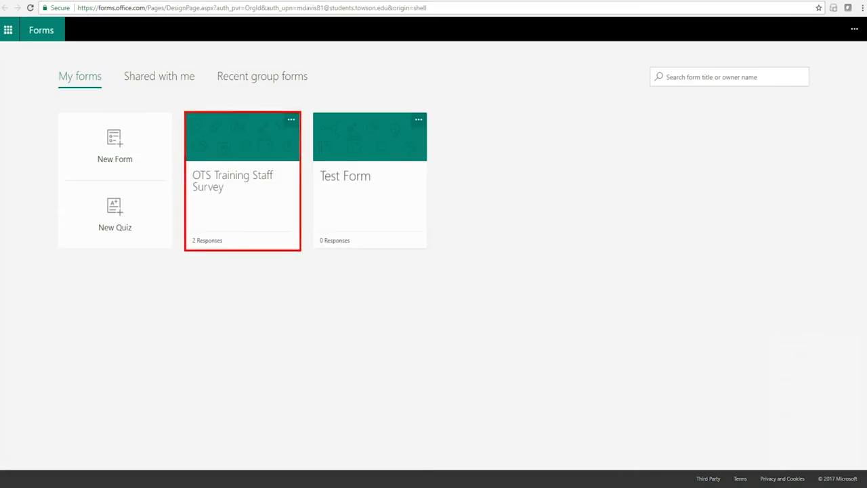
left_click(242, 180)
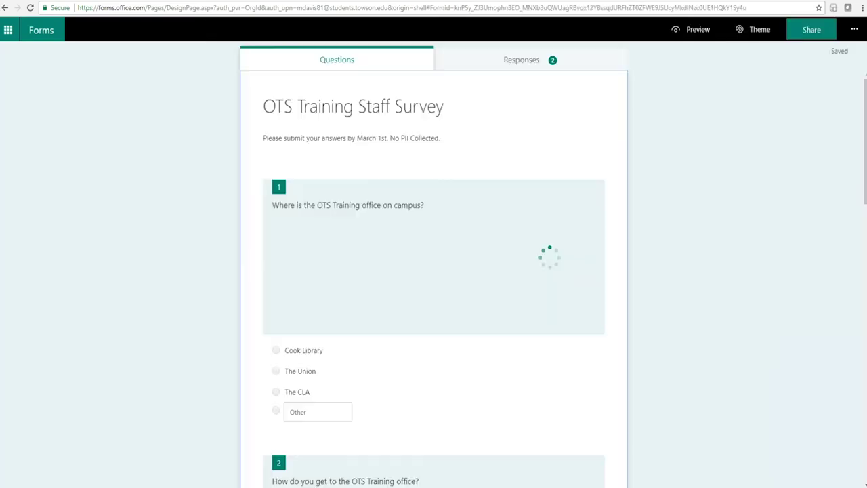
left_click(531, 59)
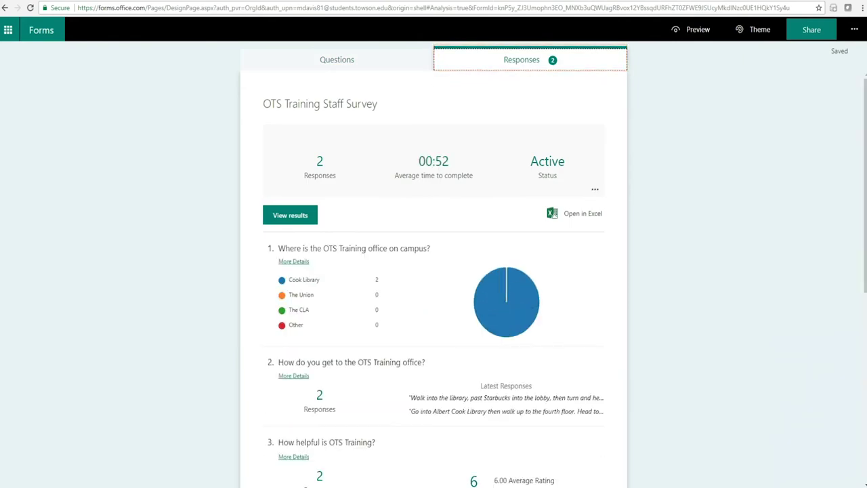
Step: Review the response summary for each question and the detailed answers to the video series question
scroll(434, 282, "down", 5)
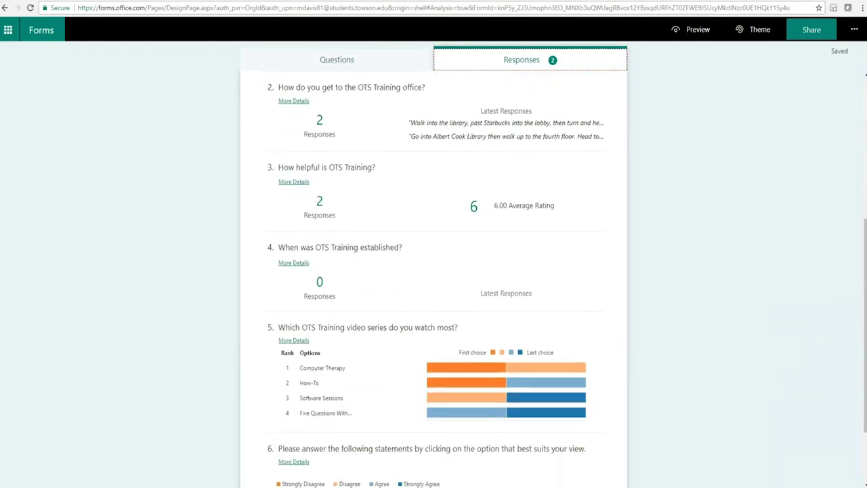
scroll(434, 282, "down", 1)
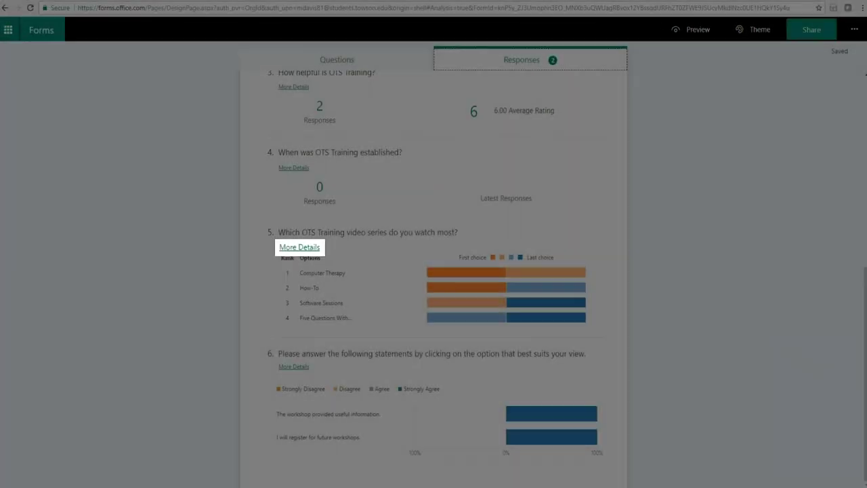
left_click(298, 248)
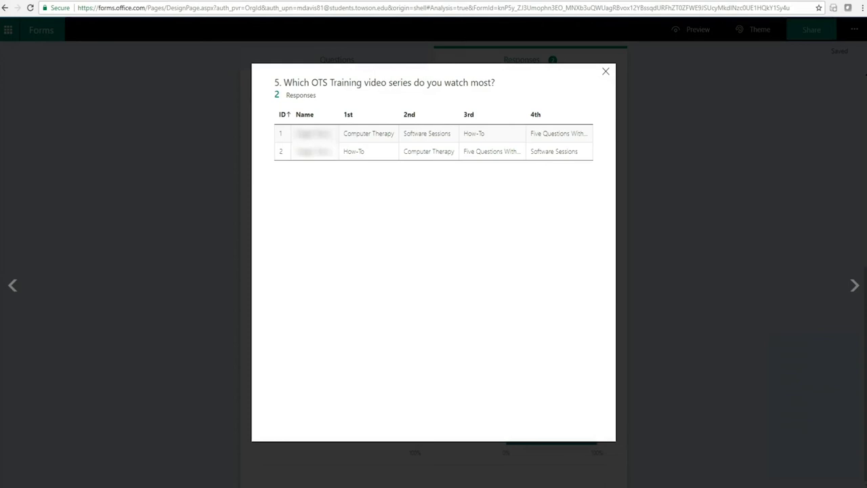
key("Escape")
Step: Open the survey responses as an Excel workbook
scroll(433, 278, "up", 4)
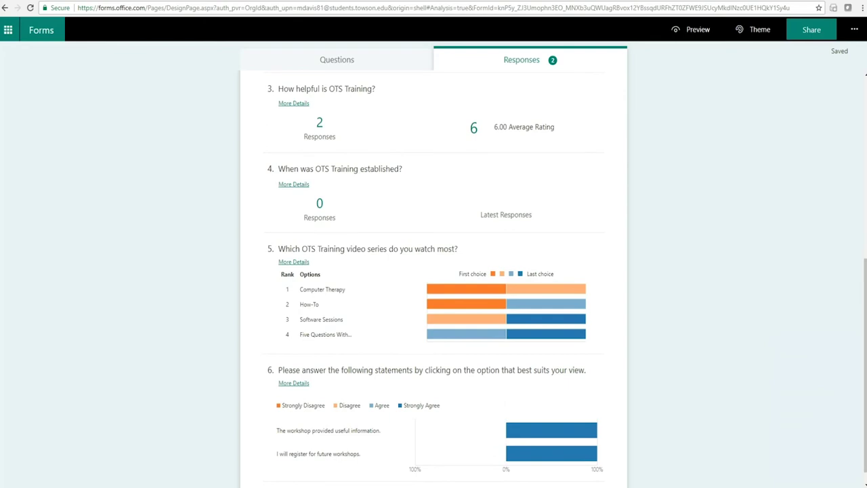
scroll(434, 271, "up", 2)
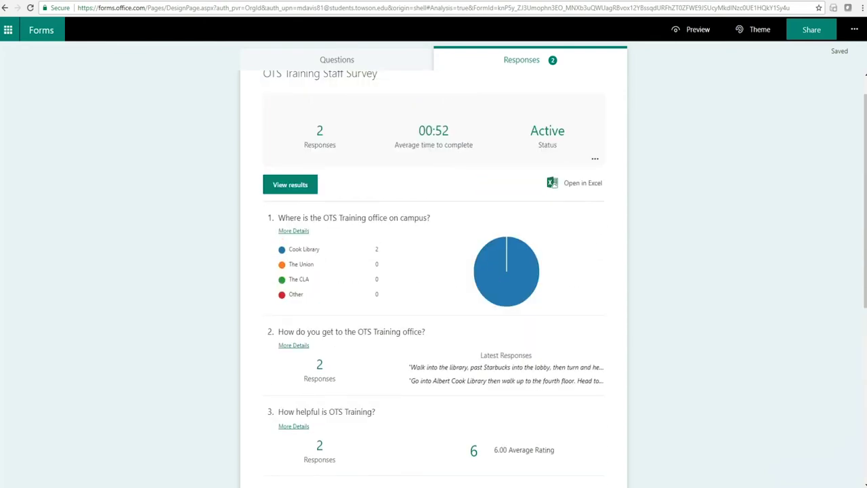
scroll(434, 271, "up", 1)
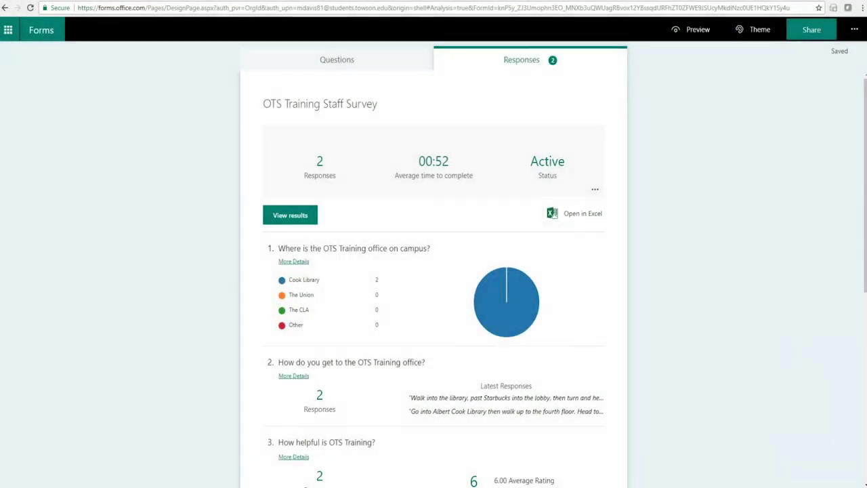
left_click(556, 214)
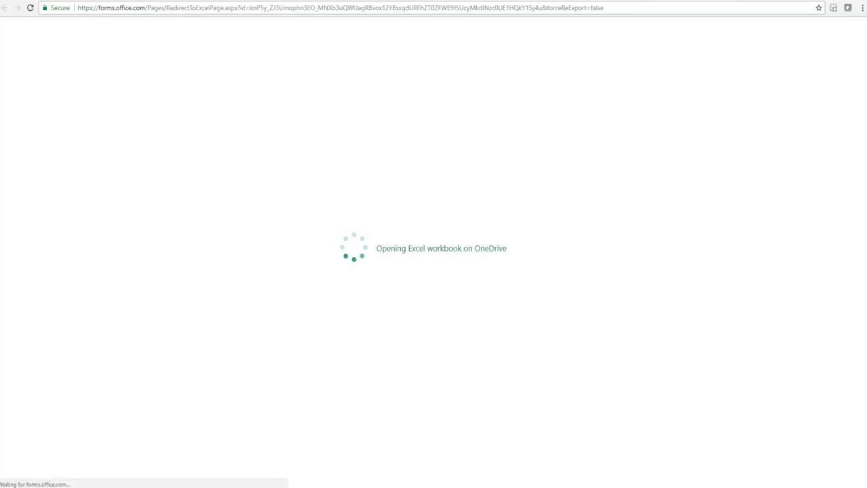